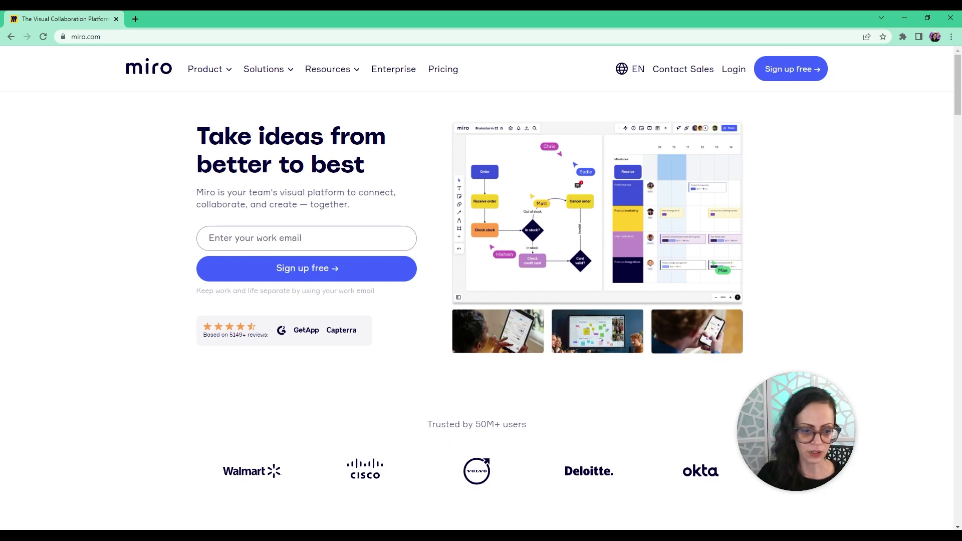
Switch from the Miro homepage to the Unity Game Designer Playbook page in Chrome
click(233, 488)
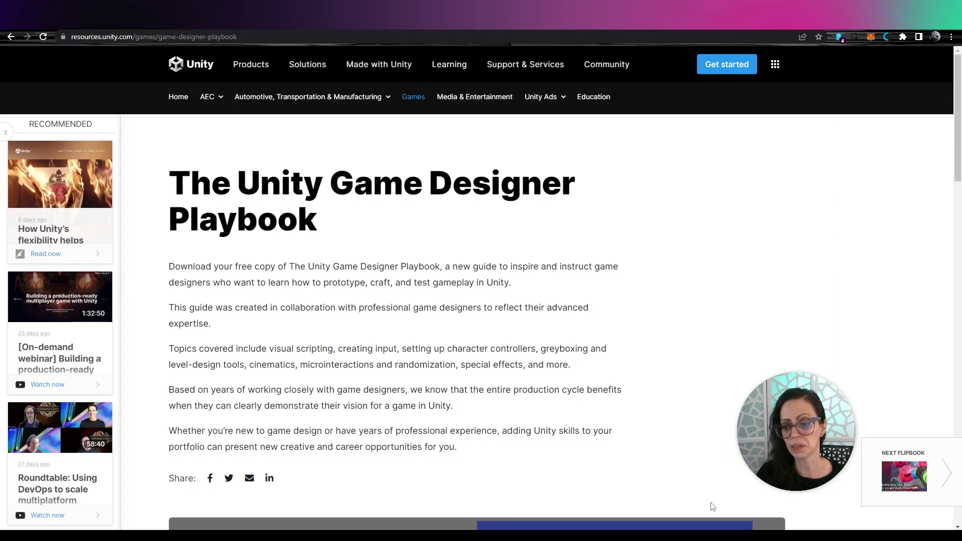
Switch to the downloaded playbook PDF in Acrobat, showing page 6, Pitch your project
click(703, 529)
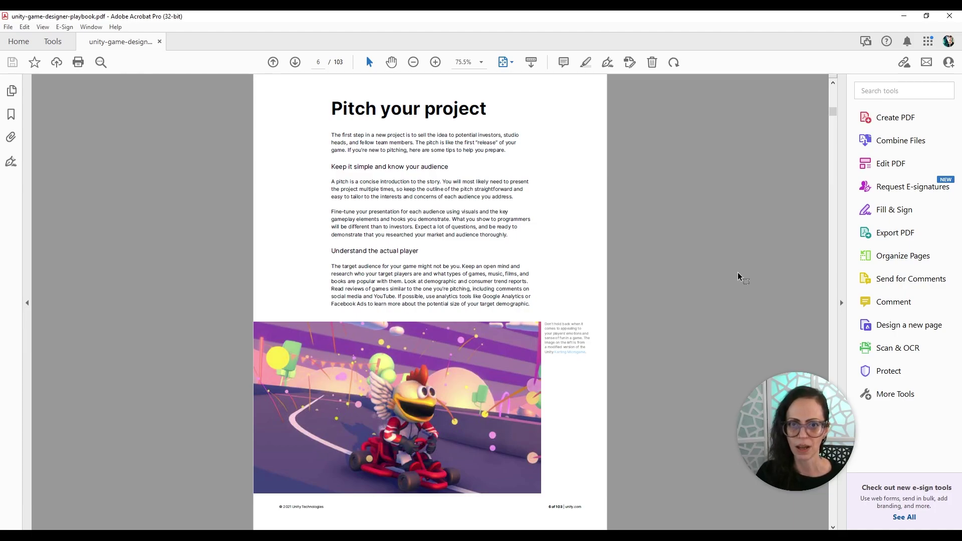
Scroll the playbook PDF from page 6 to page 17, covering Scene view navigation shortcuts
scroll(738, 272, down, 2)
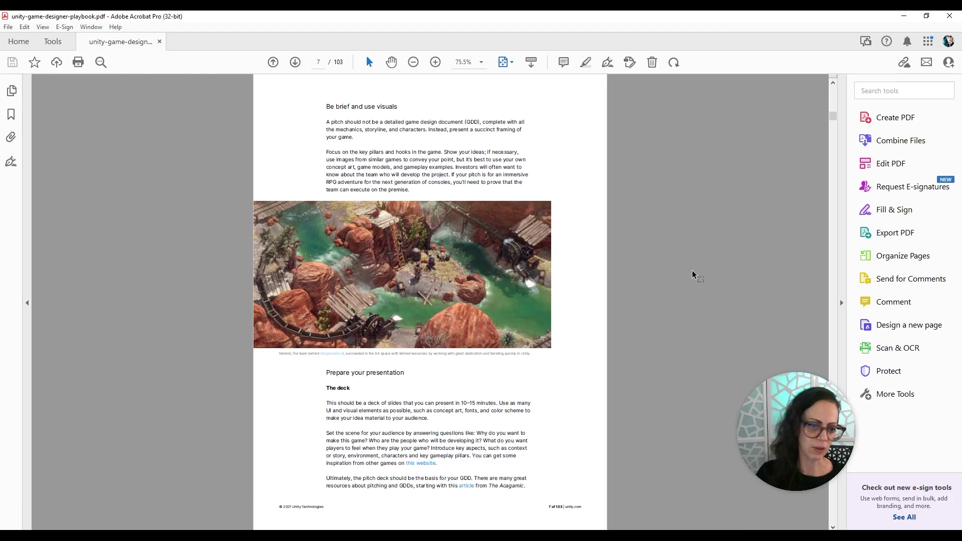
scroll(693, 269, down, 2)
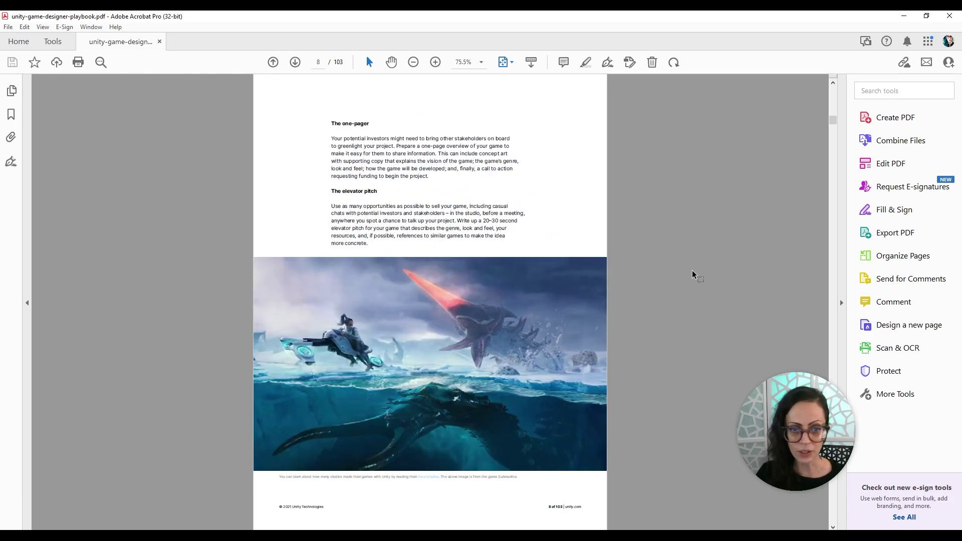
scroll(692, 271, down, 2)
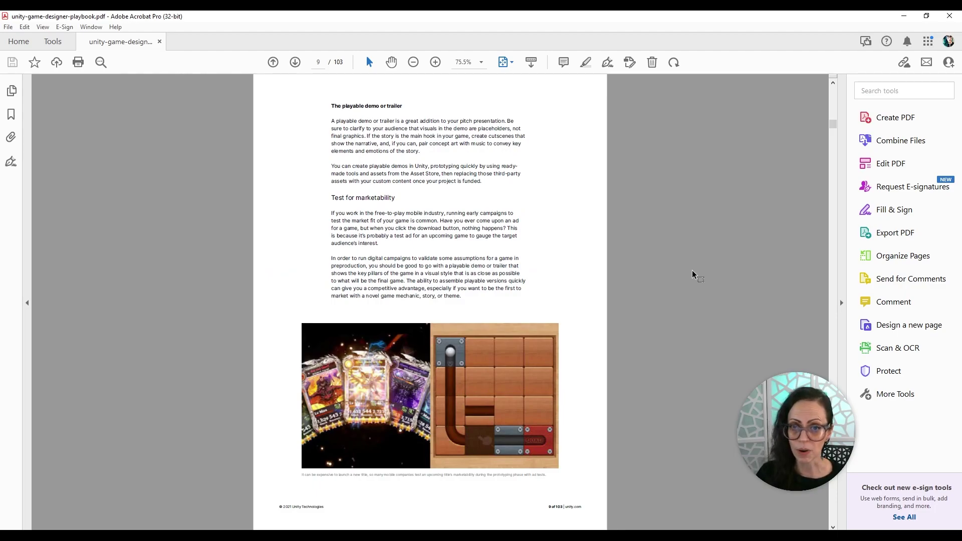
scroll(692, 271, down, 2)
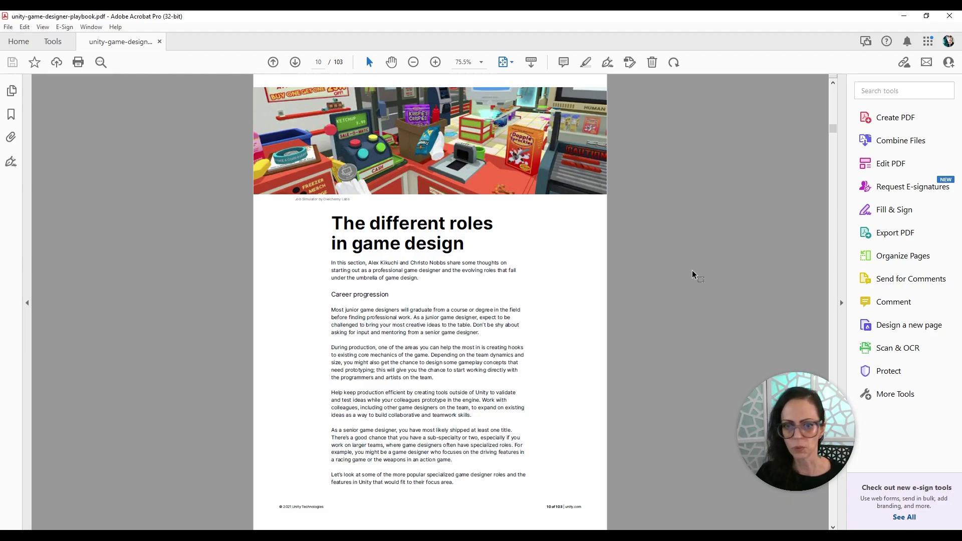
scroll(692, 271, down, 2)
scroll(693, 270, down, 2)
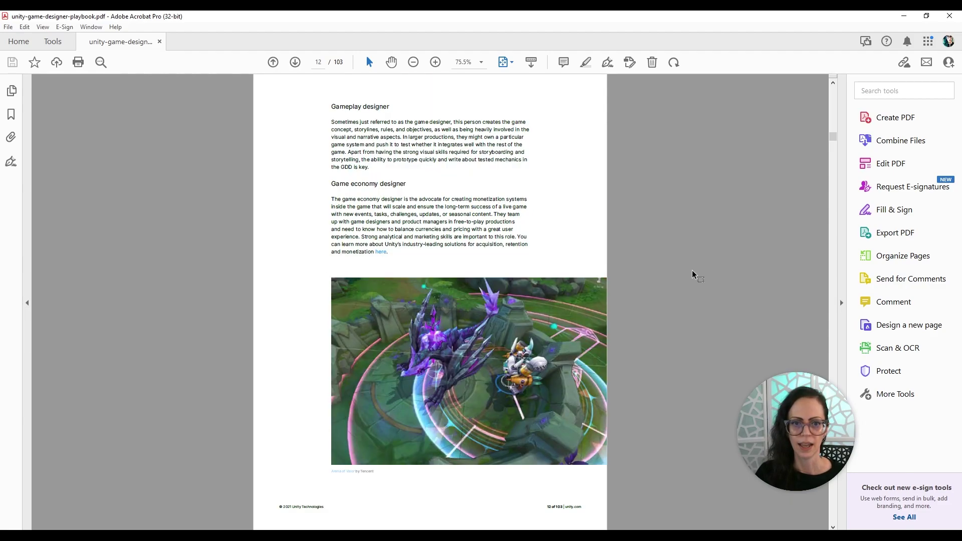
scroll(693, 269, down, 6)
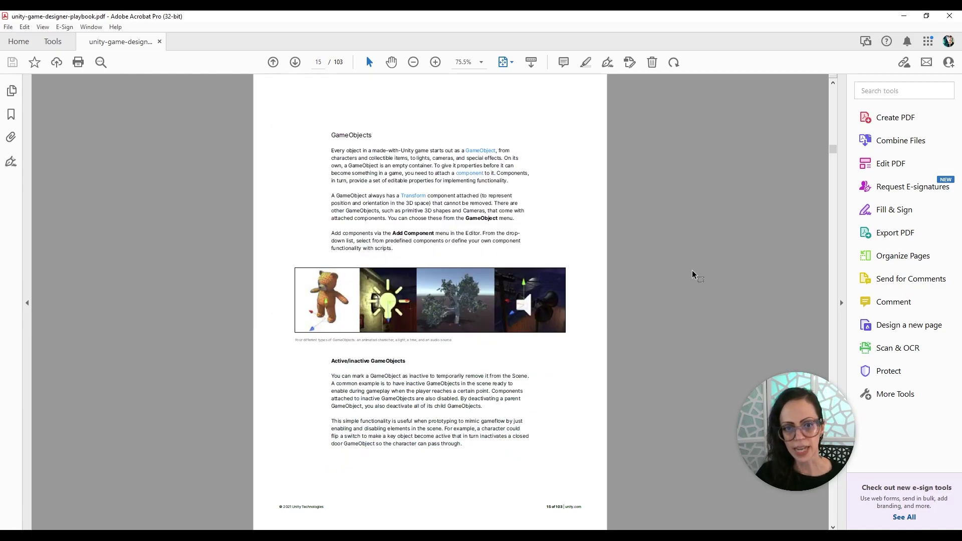
scroll(693, 270, down, 4)
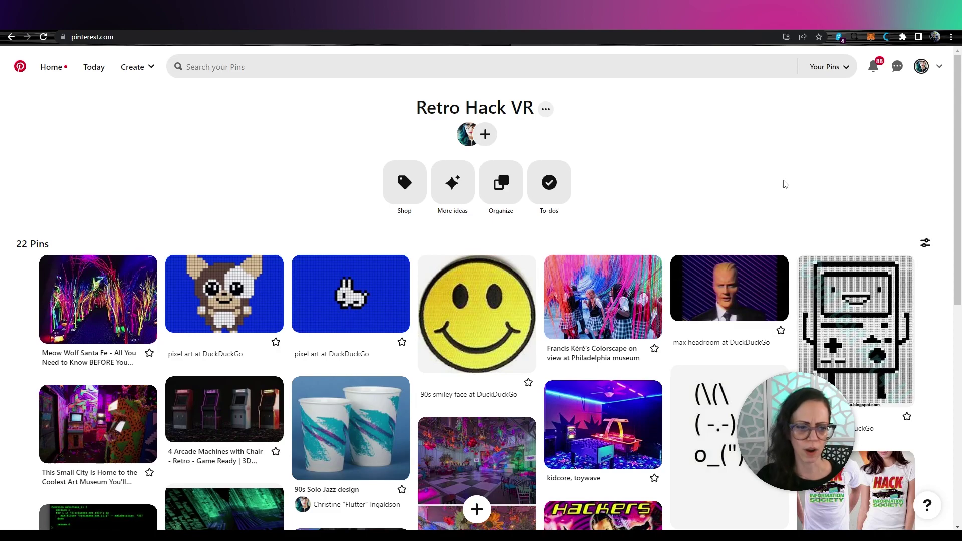
Scroll through the 22 pins on the Retro Hack VR Pinterest board and back to the top
scroll(786, 185, down, 5)
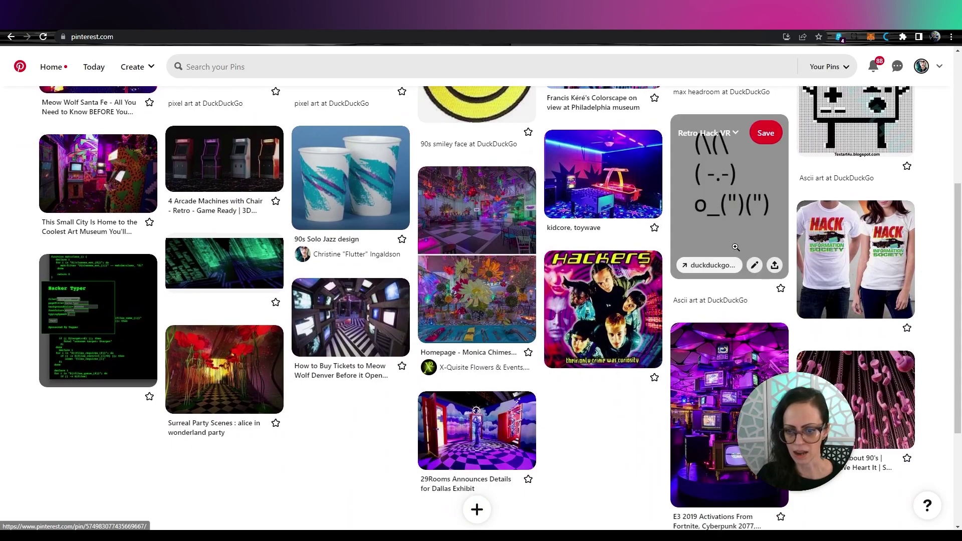
scroll(951, 277, down, 1)
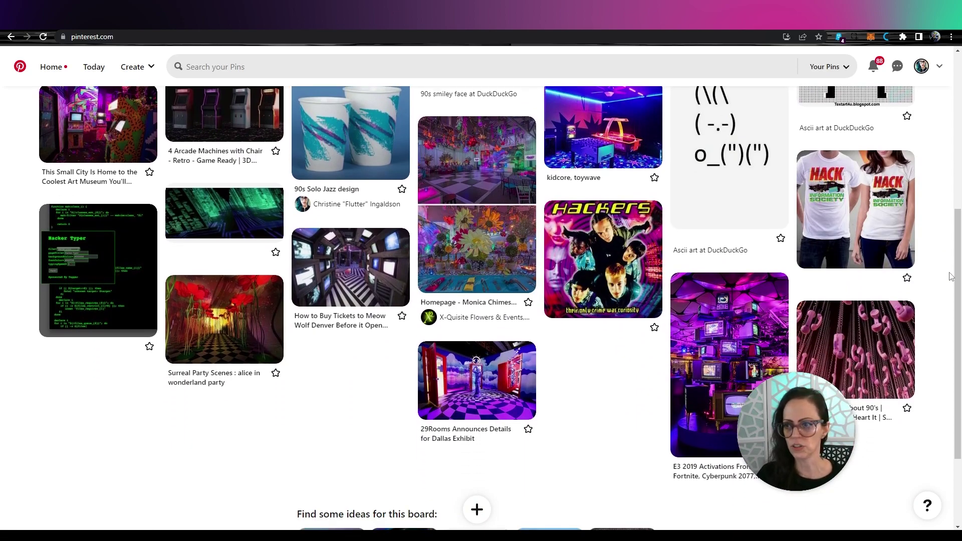
scroll(951, 276, up, 1)
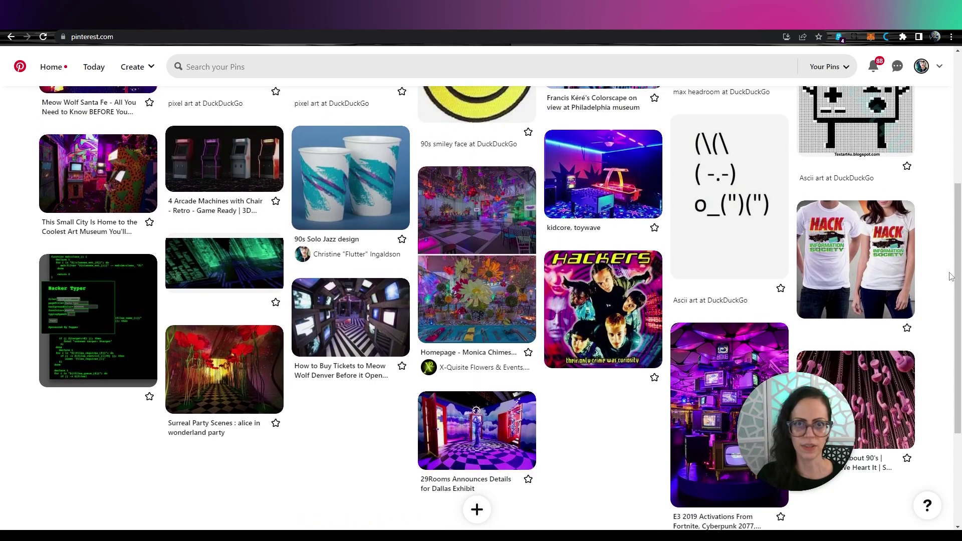
scroll(951, 277, up, 2)
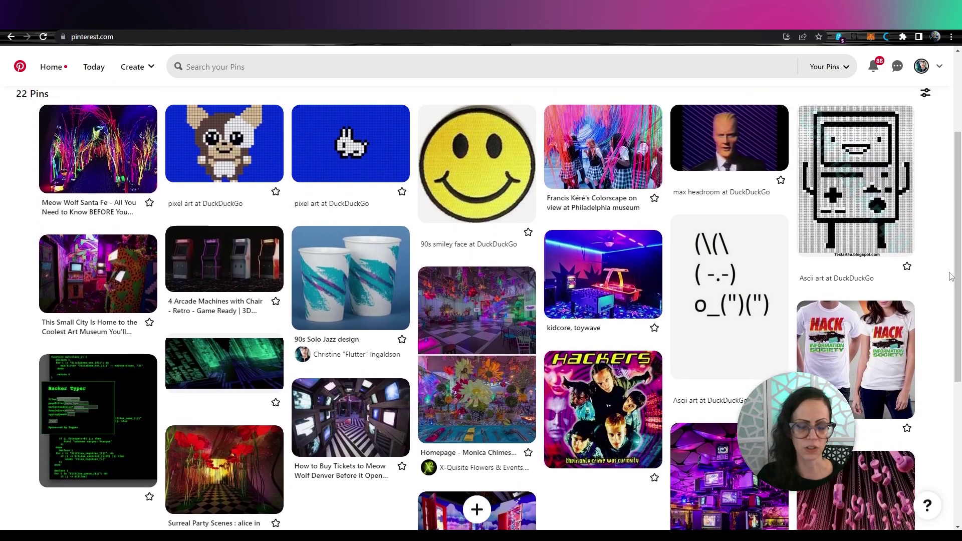
scroll(951, 277, down, 1)
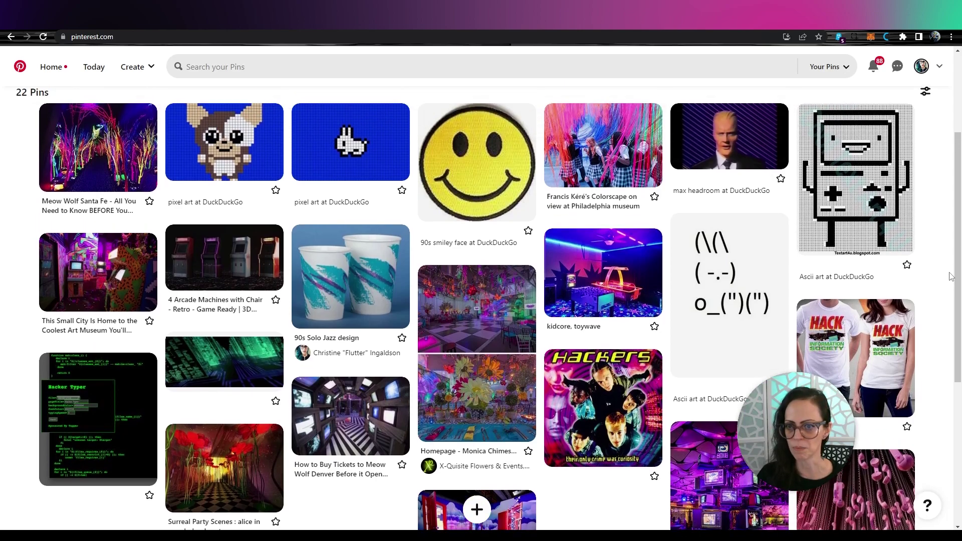
scroll(951, 276, up, 1)
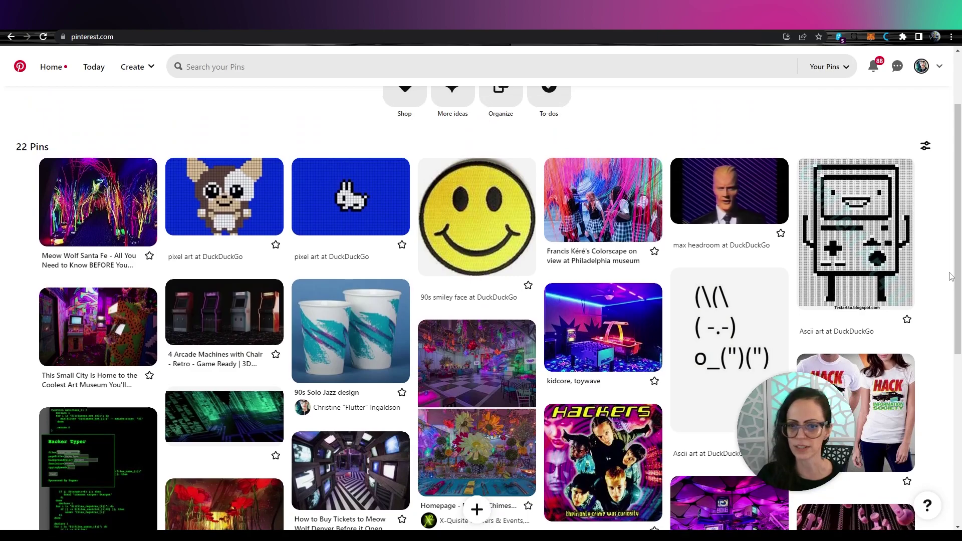
scroll(951, 276, up, 2)
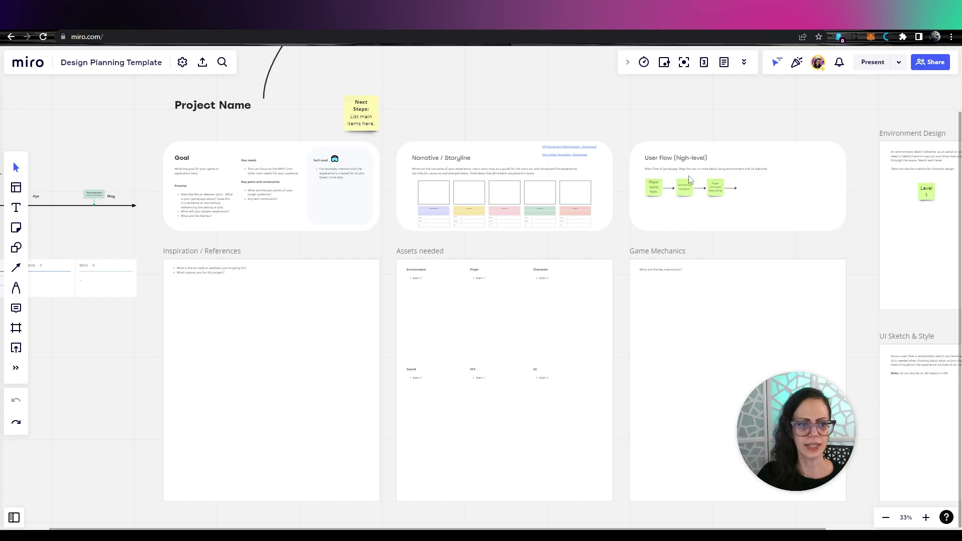
Zoom the board to 75% and centre the Goal frame near Inspiration / References
drag(522, 256, 739, 250)
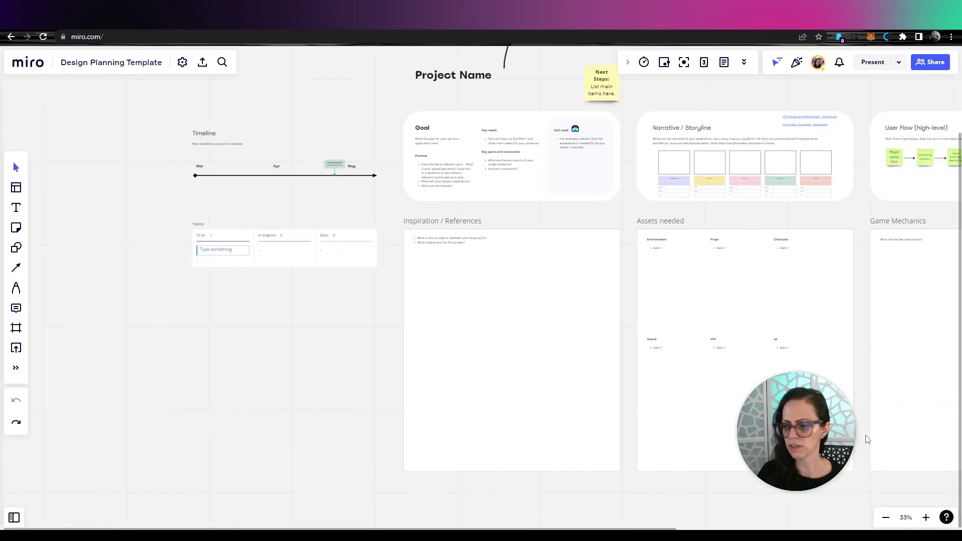
click(928, 520)
click(927, 520)
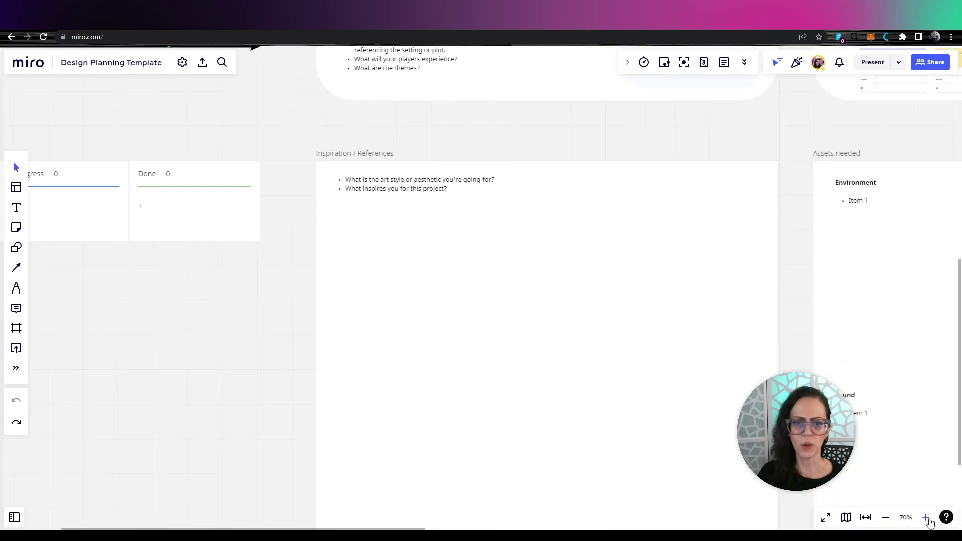
drag(743, 296, 668, 365)
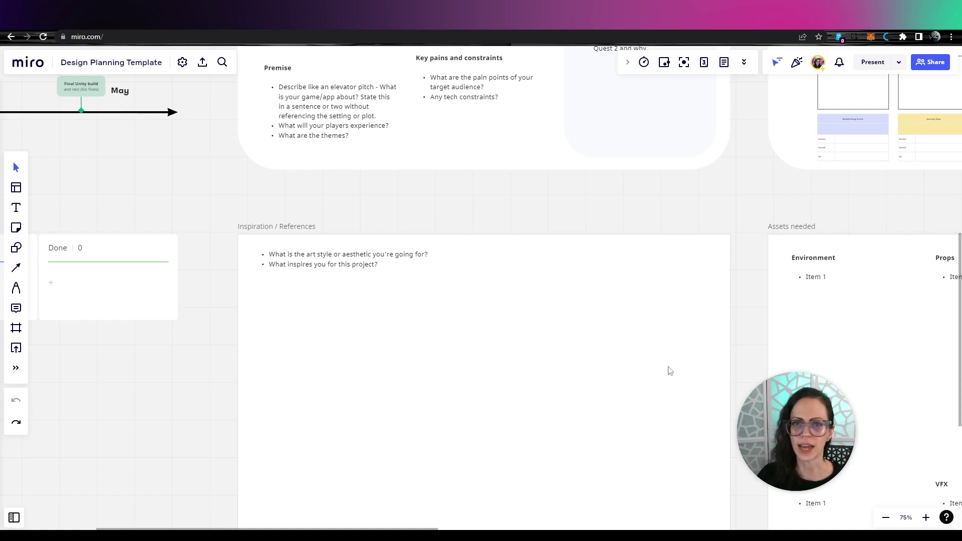
drag(733, 253, 724, 384)
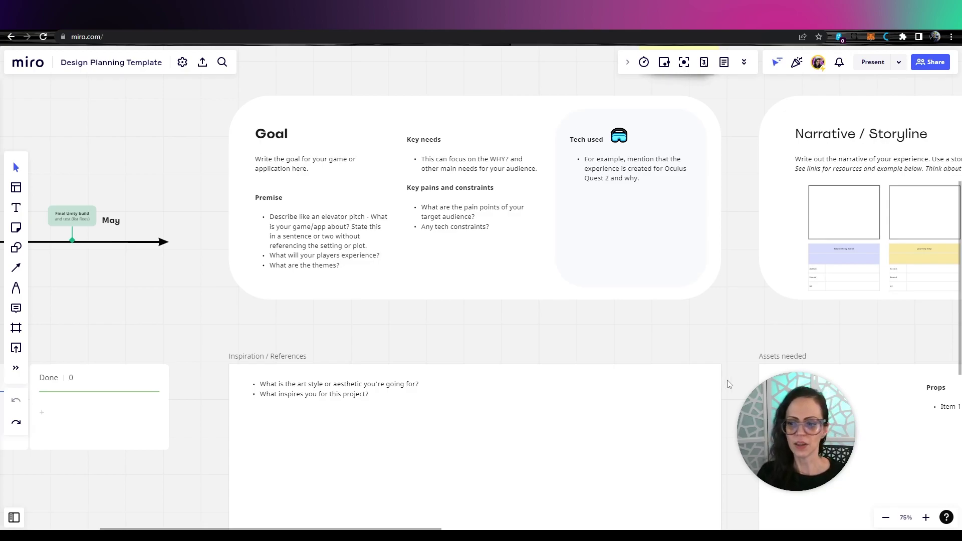
Pan to show the Project Name heading and the Next Steps sticky note above Goal
drag(805, 338, 688, 458)
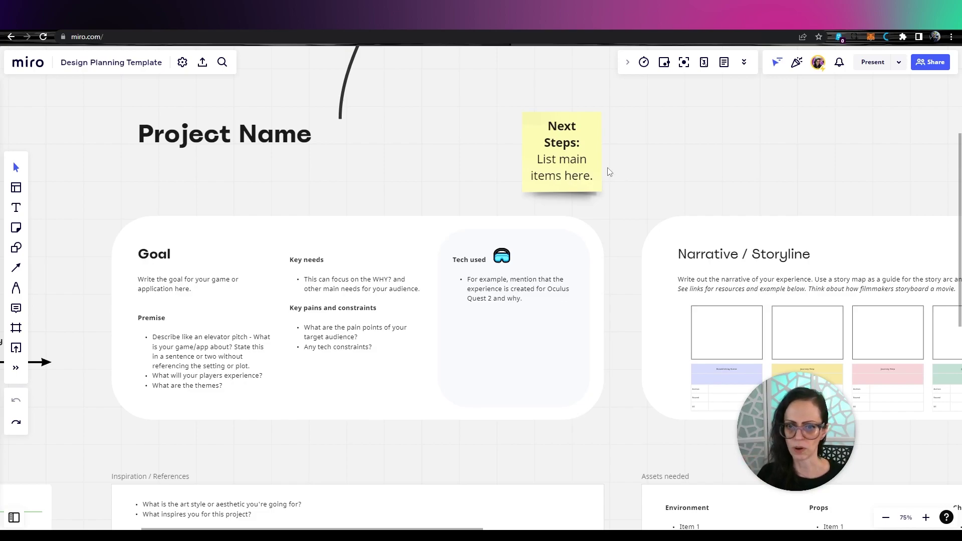
click(886, 518)
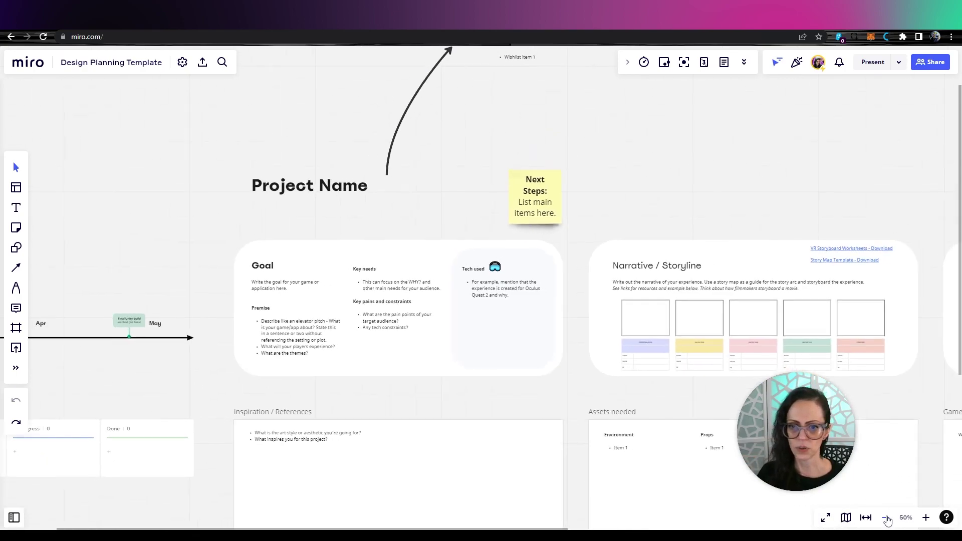
click(886, 518)
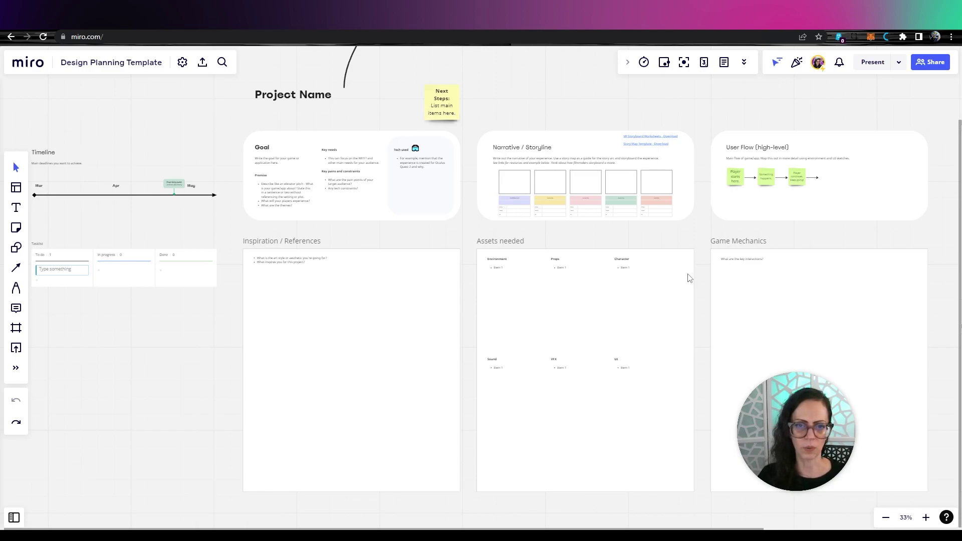
click(442, 105)
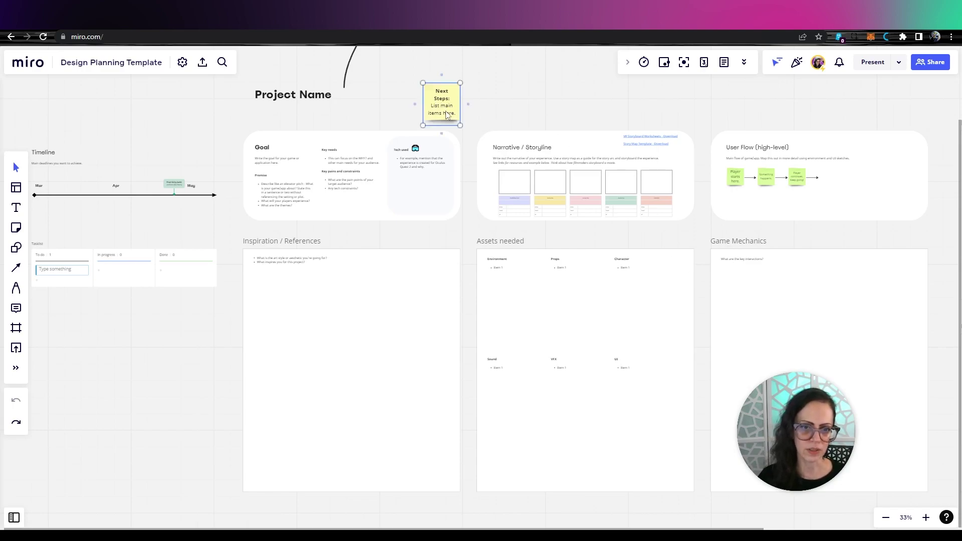
click(518, 104)
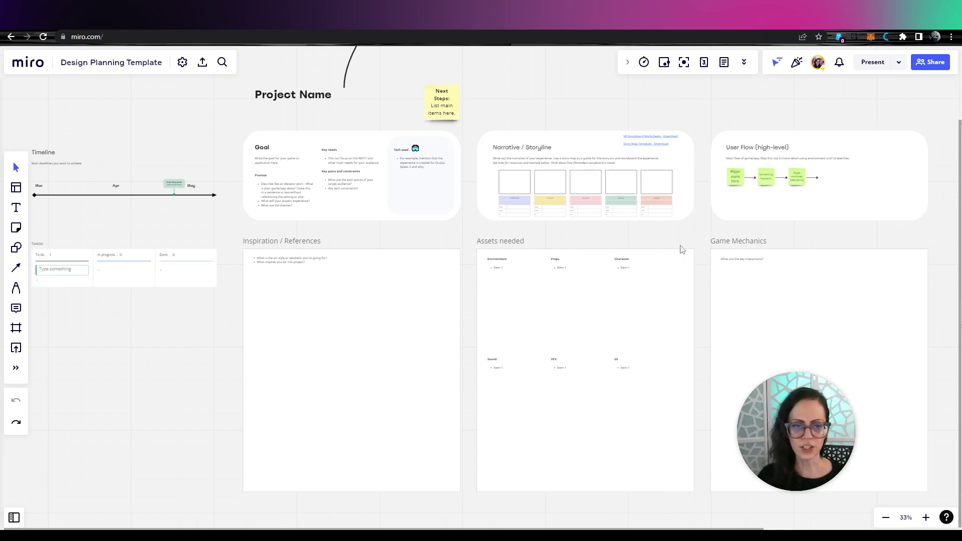
Zoom to 75% and centre the Narrative / Storyline section's five storyboard frames
drag(678, 249, 592, 280)
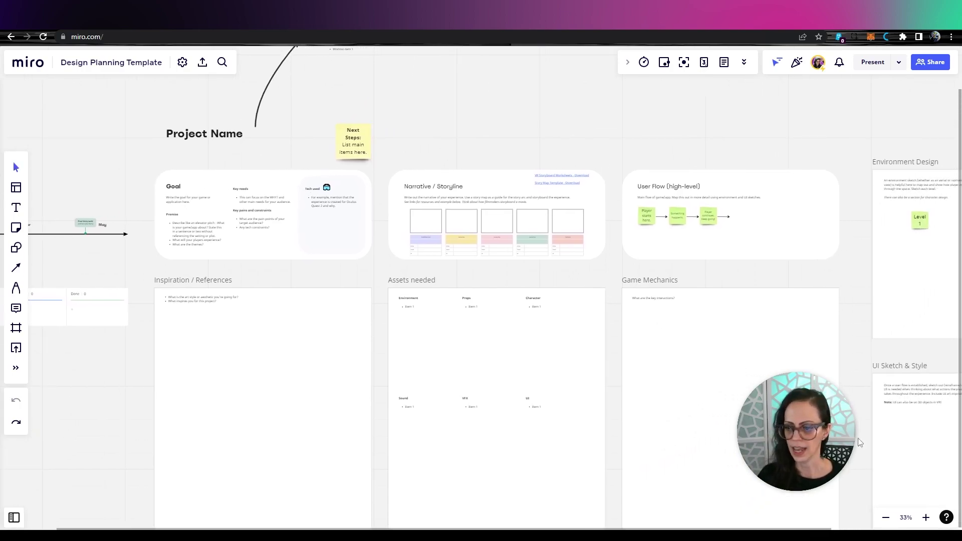
click(926, 518)
click(927, 517)
drag(749, 290, 700, 381)
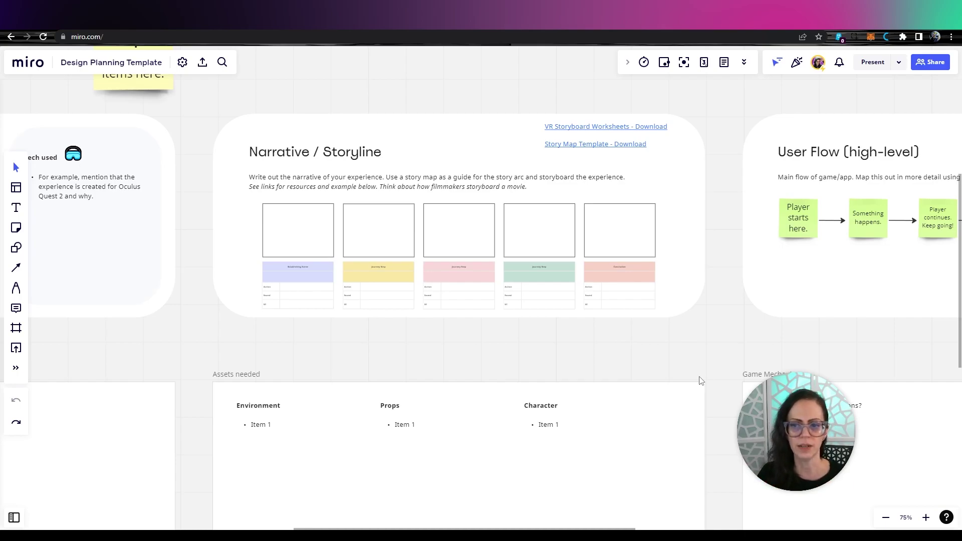
Pan to centre the User Flow (high-level) section with Game Mechanics below it
drag(756, 365, 436, 333)
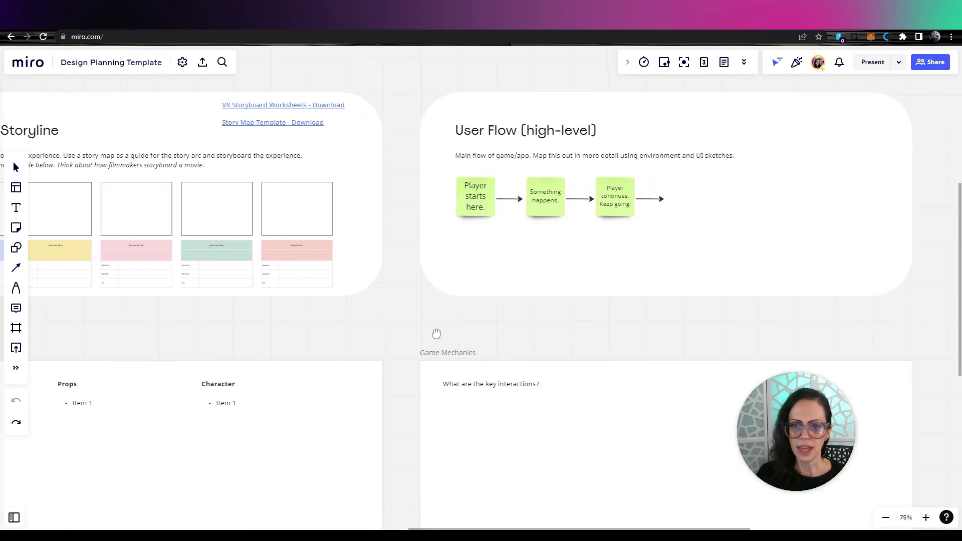
scroll(667, 339, right, 3)
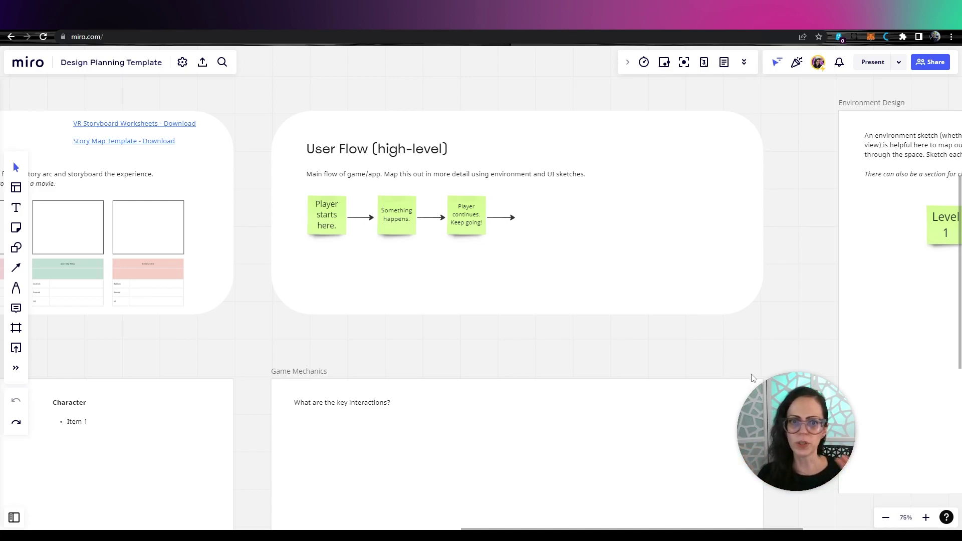
Scroll right to centre the Environment Design section with its Level 1, 2 and 3 notes
scroll(663, 393, right, 5)
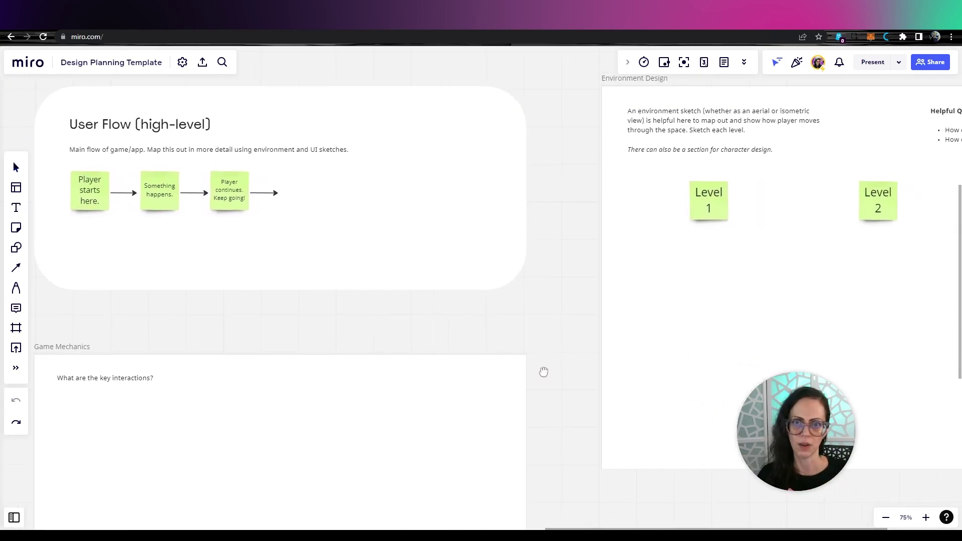
scroll(635, 392, right, 7)
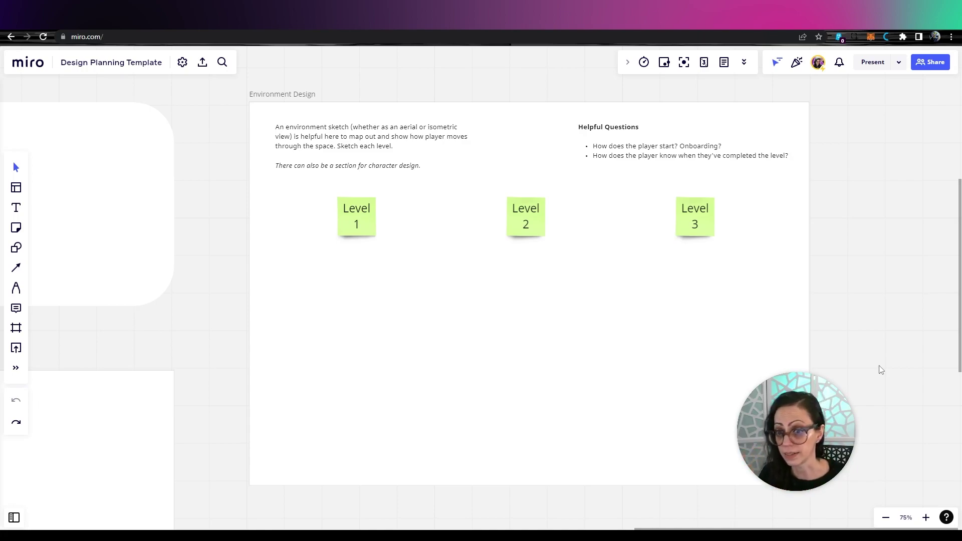
Scroll down to view UI Sketch & Style, then pan back to centre Game Mechanics
scroll(874, 376, down, 5)
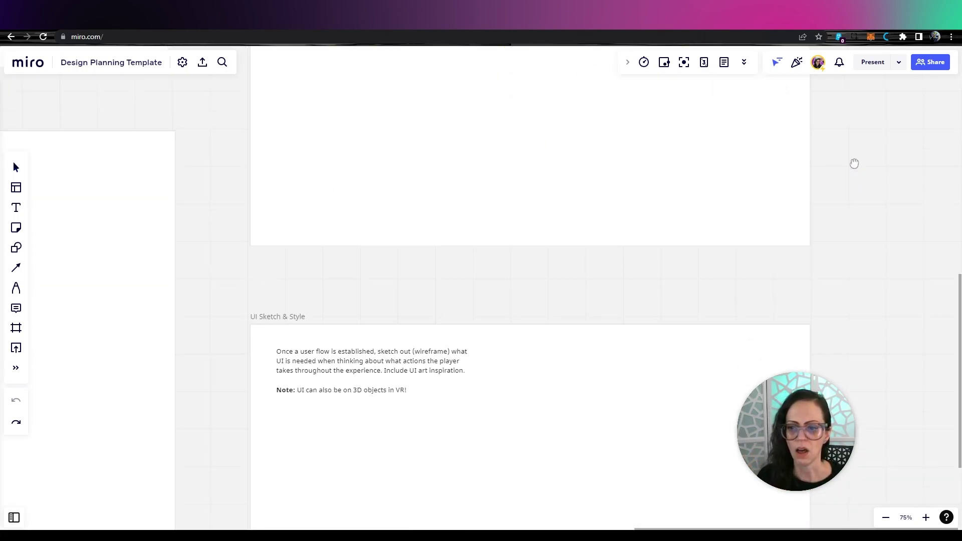
scroll(747, 347, down, 3)
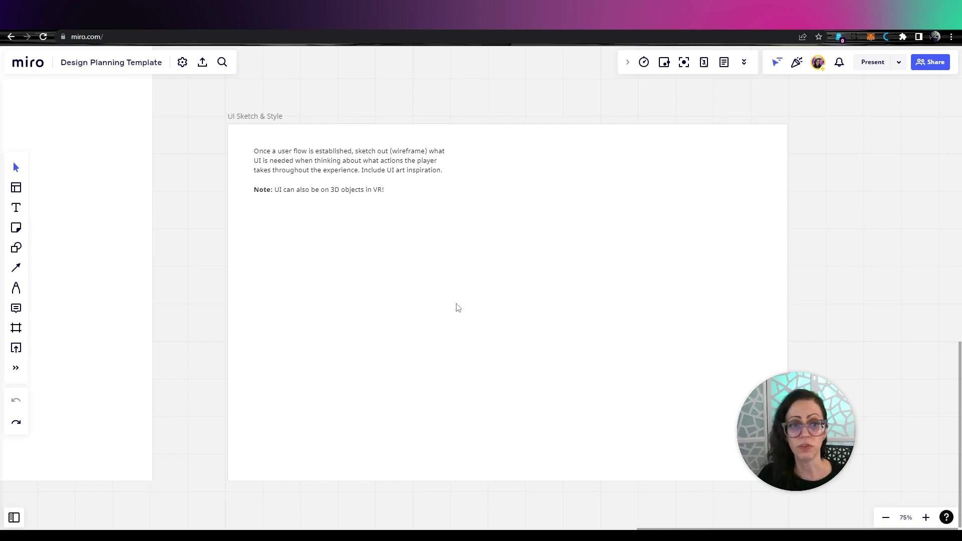
scroll(456, 308, left, 5)
scroll(455, 307, up, 3)
drag(550, 311, 743, 404)
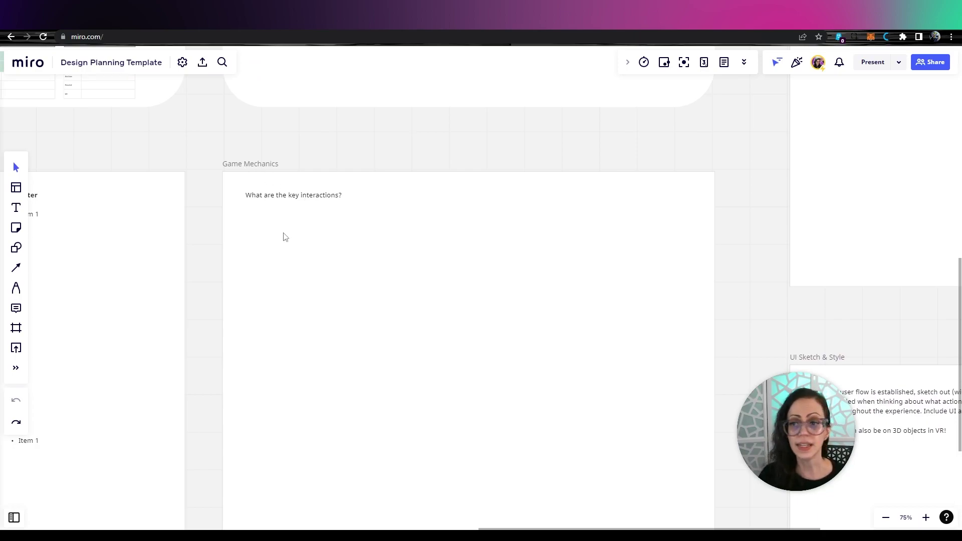
Pan past Game Mechanics to the Assets needed lists, then return to the Select tool
drag(303, 279, 323, 286)
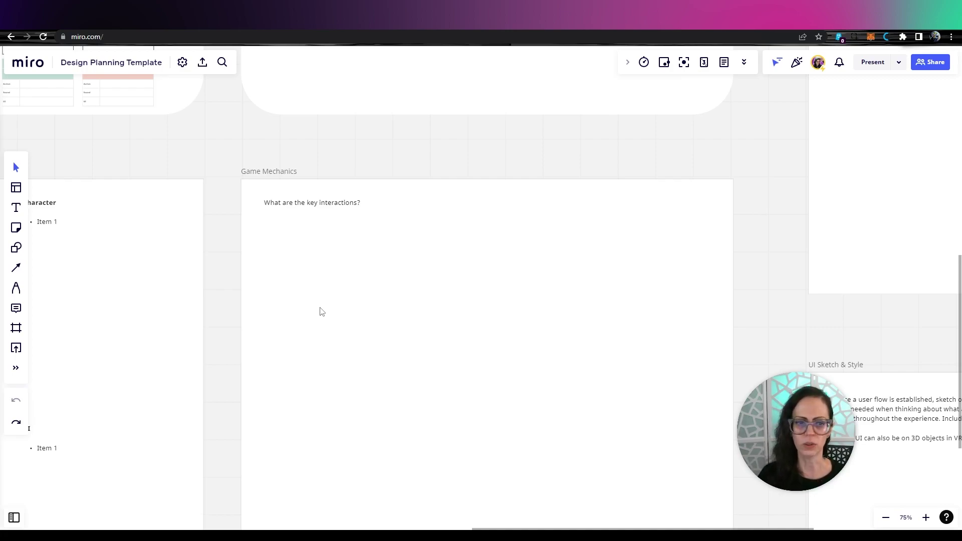
drag(319, 311, 612, 325)
drag(457, 311, 647, 265)
key(v)
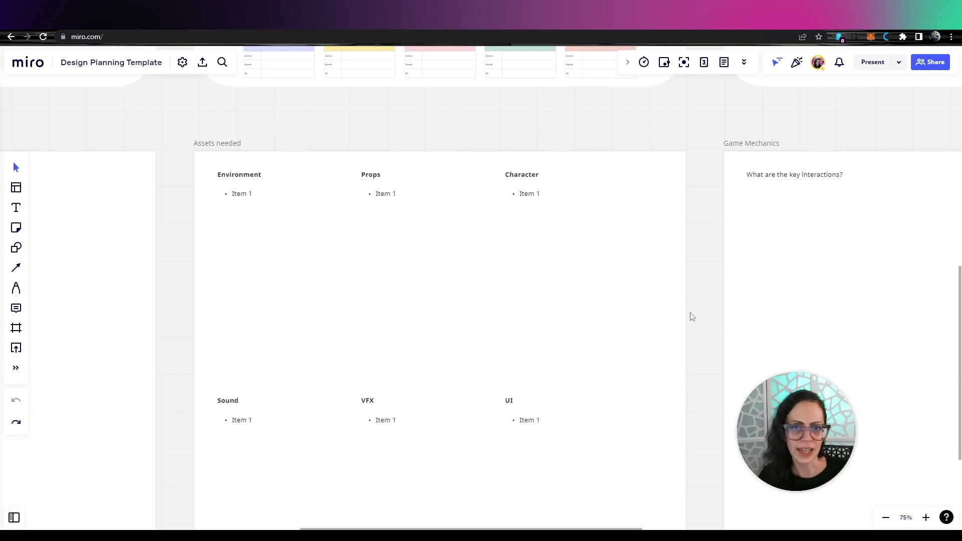
Pan left past Inspiration toward the Timeline and Goal sections
scroll(481, 341, left, 10)
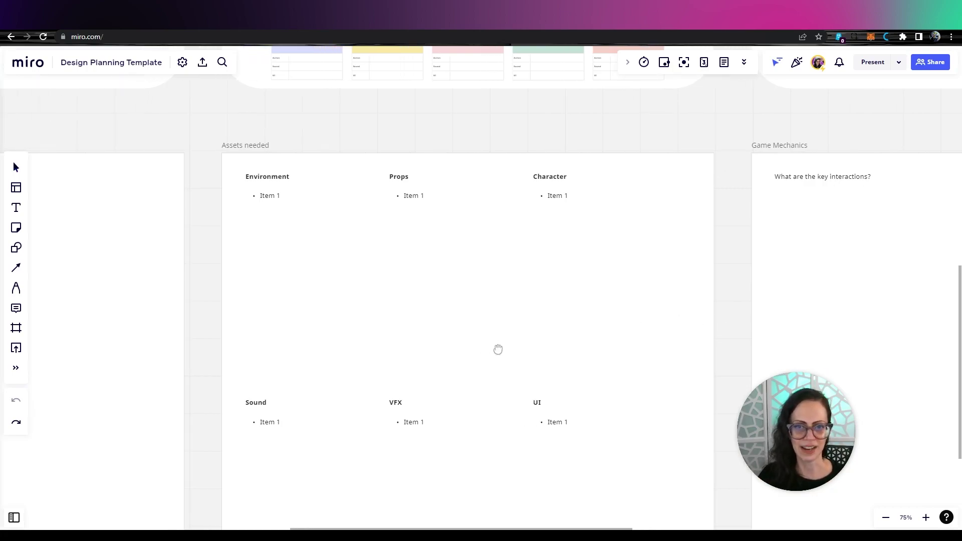
scroll(479, 339, left, 10)
scroll(479, 338, up, 6)
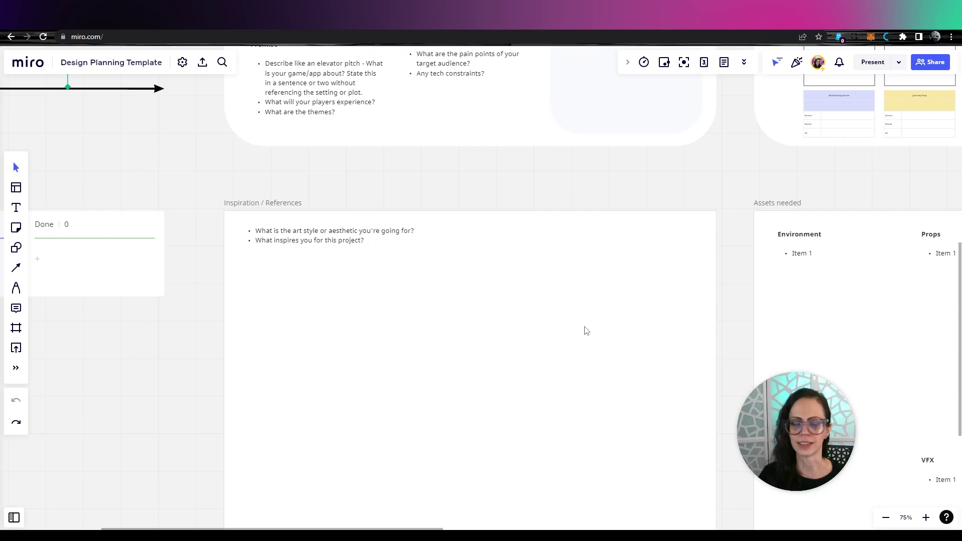
scroll(499, 325, left, 10)
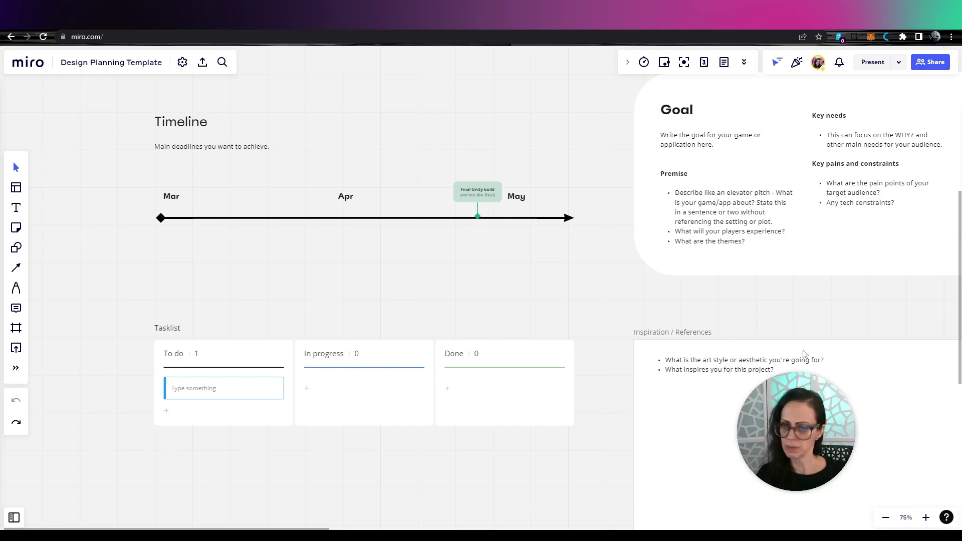
drag(778, 359, 655, 420)
Zoom out to 50% and scroll up to the Future / Nice-to-haves section
scroll(655, 419, down, 2)
scroll(752, 451, right, 5)
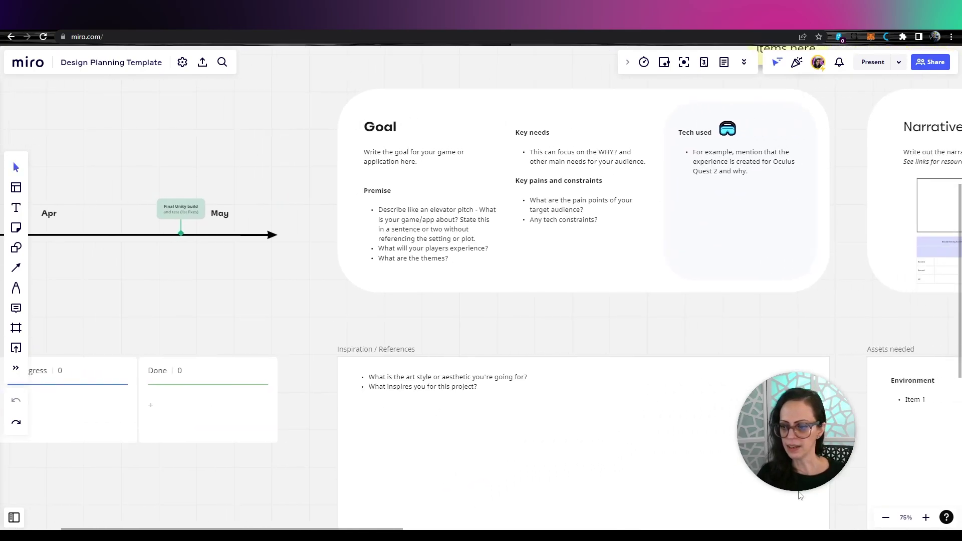
click(885, 518)
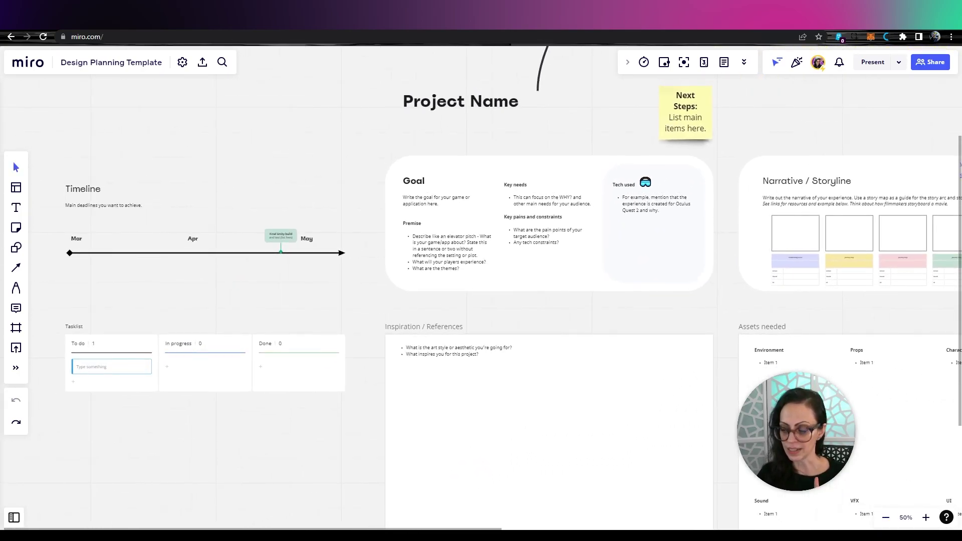
scroll(707, 415, right, 4)
scroll(706, 415, up, 5)
scroll(702, 401, right, 4)
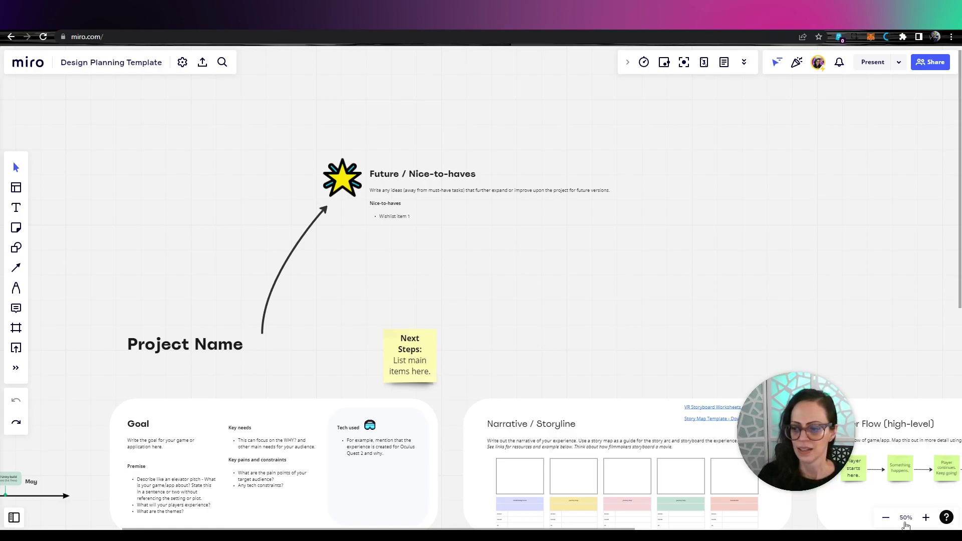
Zoom from 50% to 75% to read the 'Wishlist item 1' bullet
click(926, 517)
scroll(640, 365, up, 2)
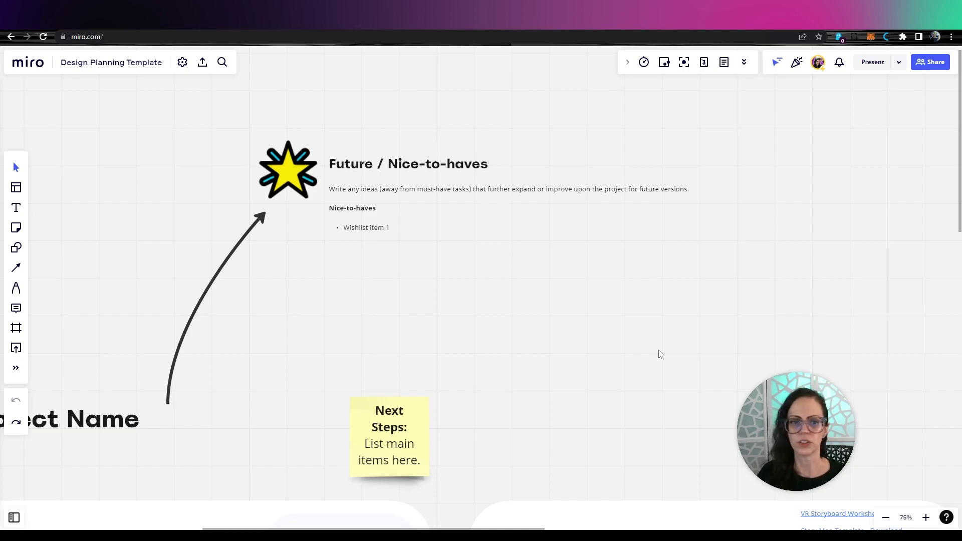
Zoom out from 75% to 33% to show every section beneath Project Name
mouse_move(886, 521)
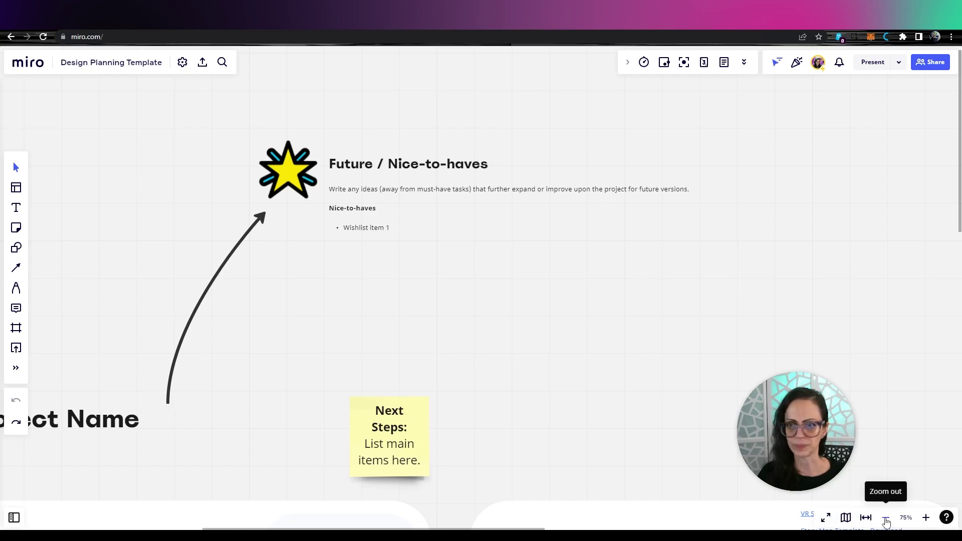
click(885, 519)
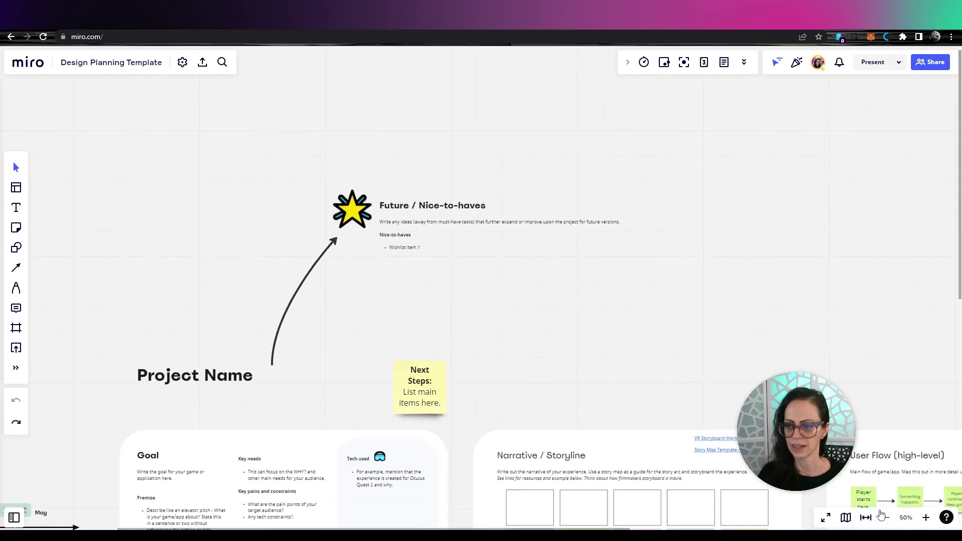
click(884, 517)
scroll(721, 211, down, 4)
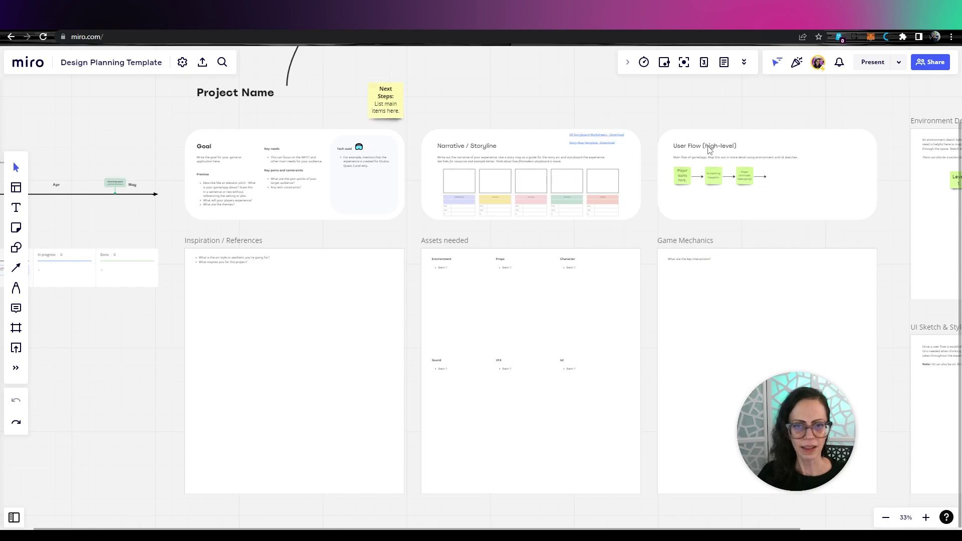